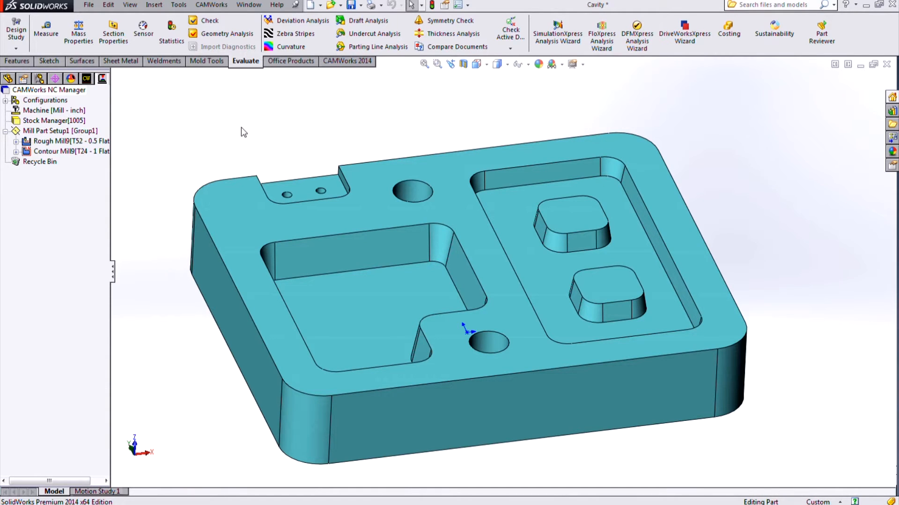
Show the Contour Mill toolpath in the irregular pocket and inspect its depth passes from the side.
mouse_move(90, 146)
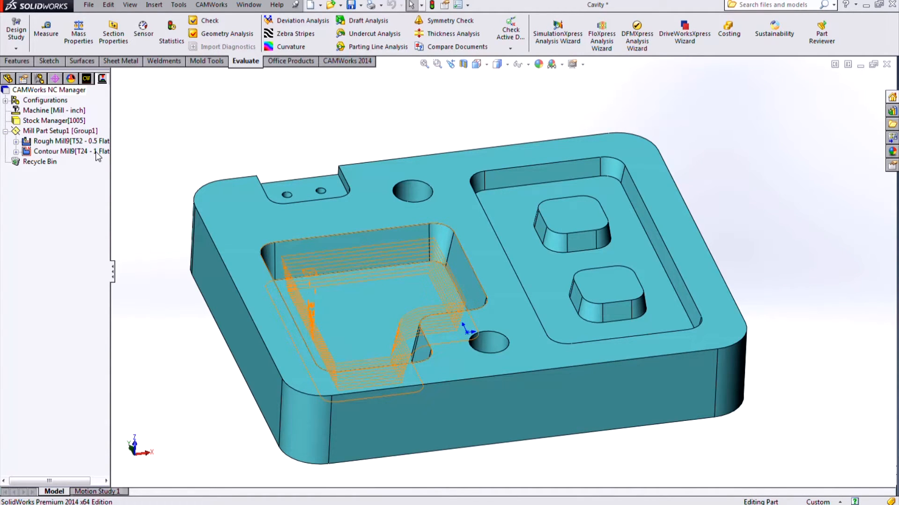
click(96, 153)
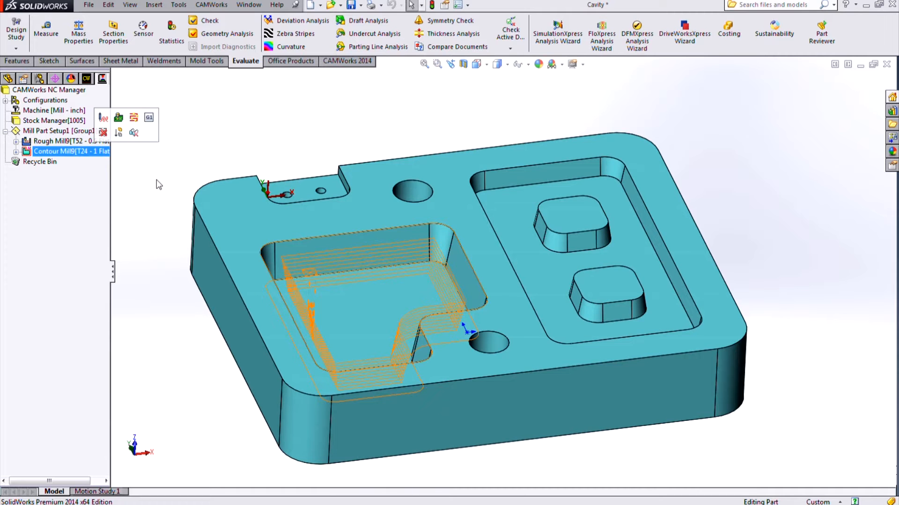
middle_drag(417, 344, 398, 265)
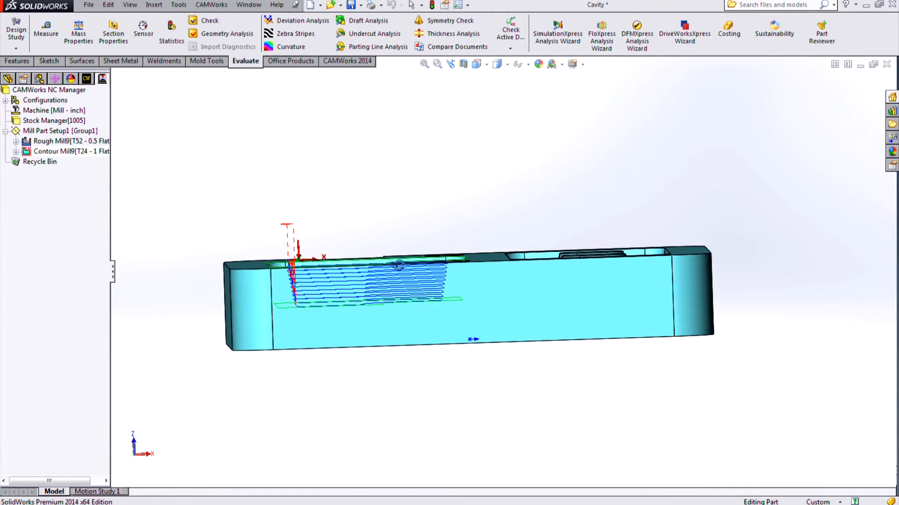
middle_drag(370, 141, 382, 229)
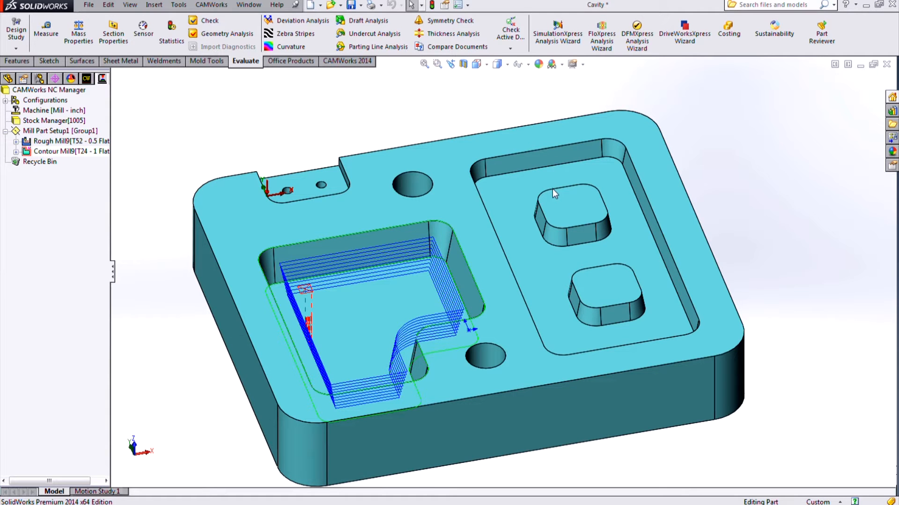
Measure the angle between the rectangular pocket's tapered corner edge and its floor face.
mouse_move(685, 183)
middle_down()
mouse_move(666, 156)
mouse_move(688, 143)
mouse_move(694, 168)
mouse_move(744, 177)
mouse_move(681, 176)
middle_up()
scroll(599, 115, down, 4)
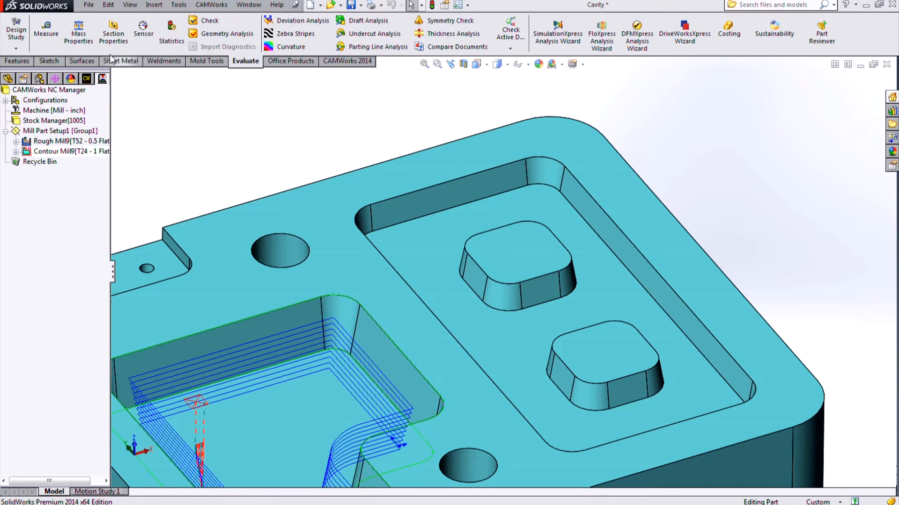
click(47, 35)
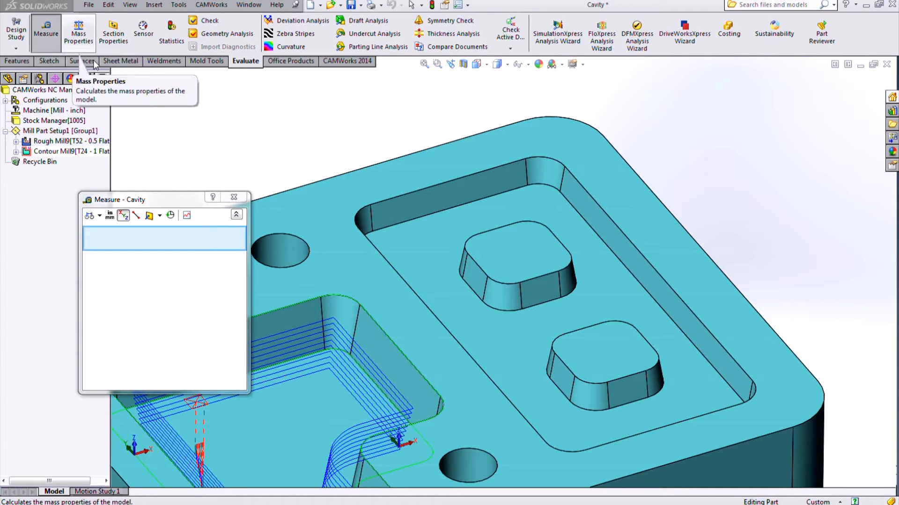
click(526, 172)
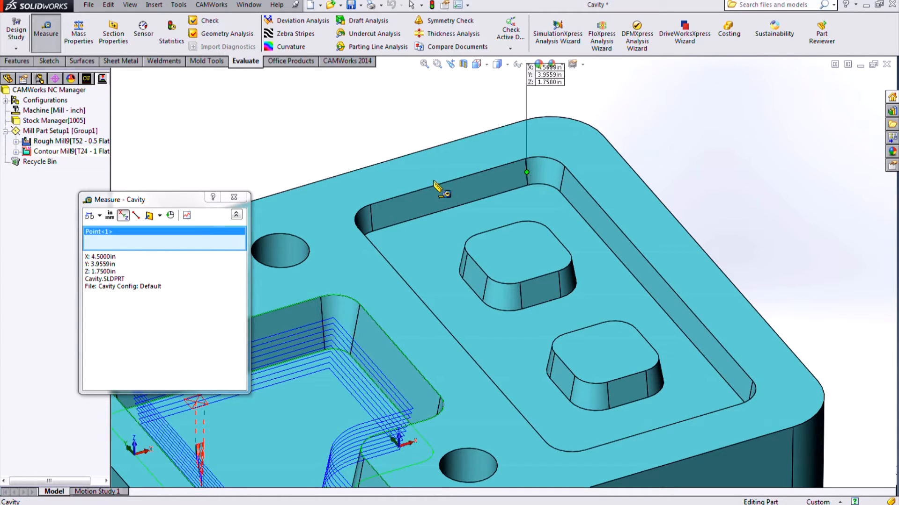
right_click(199, 238)
click(220, 244)
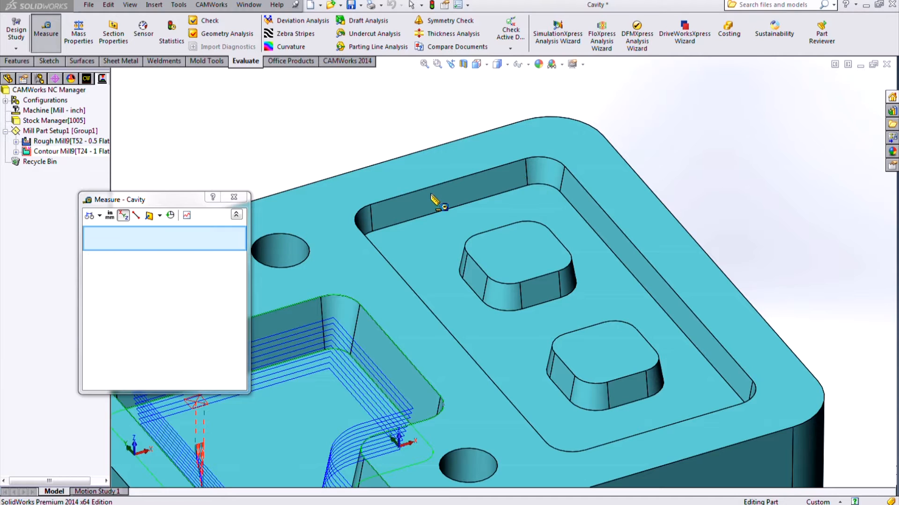
click(524, 168)
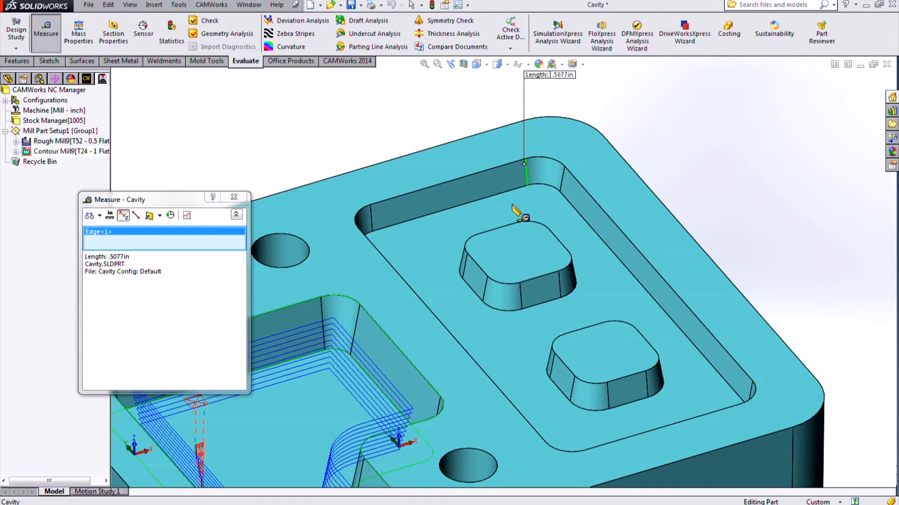
click(516, 211)
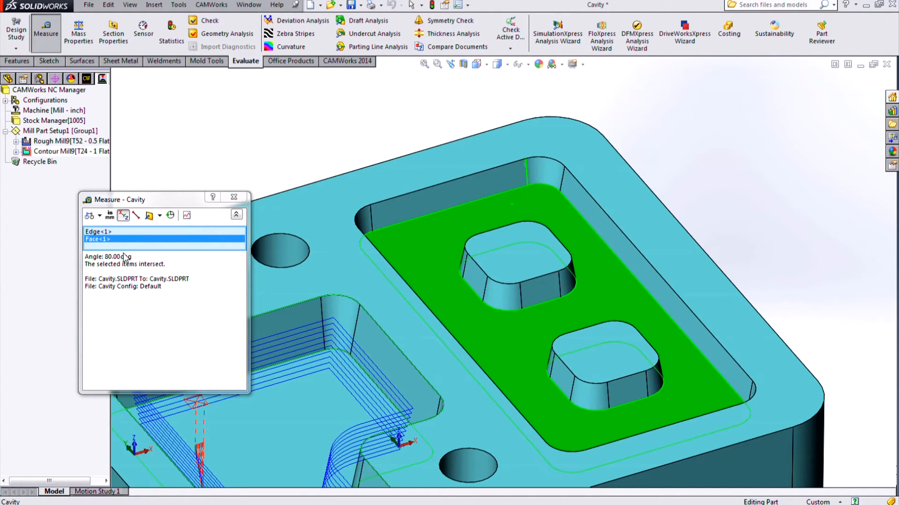
click(234, 197)
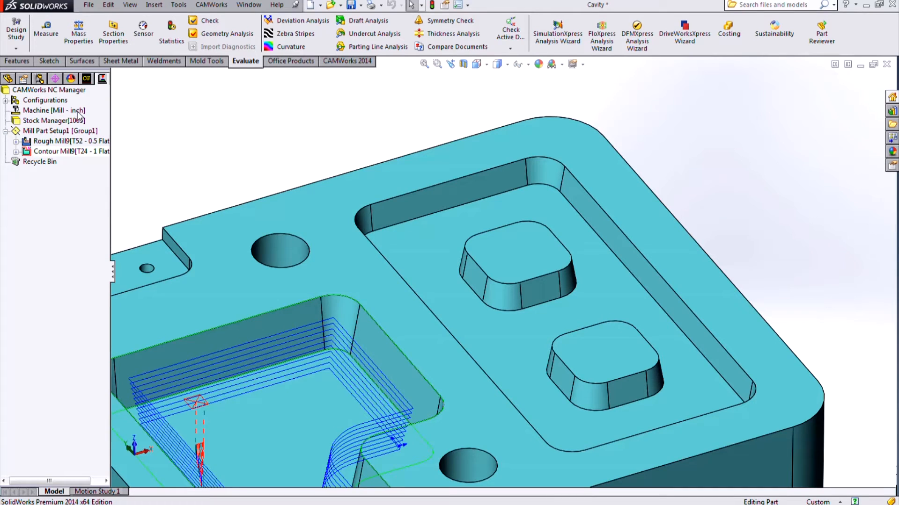
Add the Flat End Tapered tool 1/4 HSS 10DEG 3/4 LOC from the tools database to the machine's Crib 1.
double_click(78, 112)
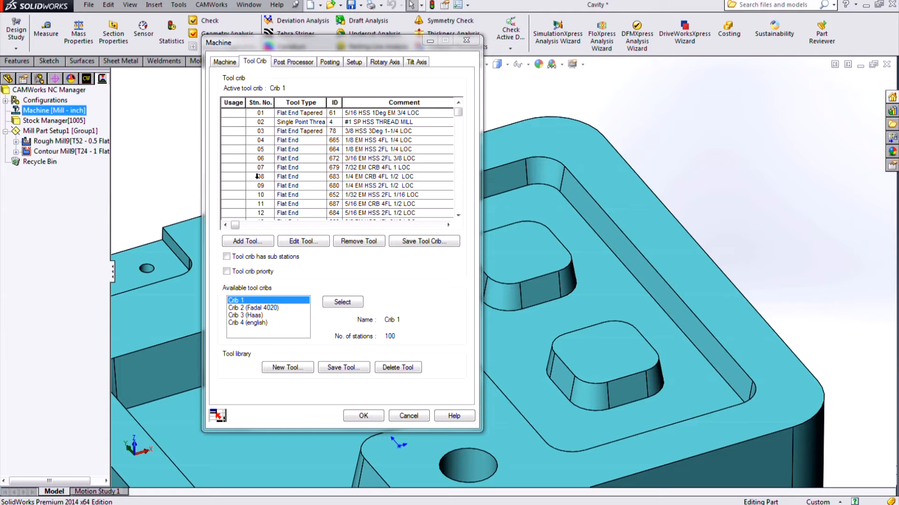
click(263, 242)
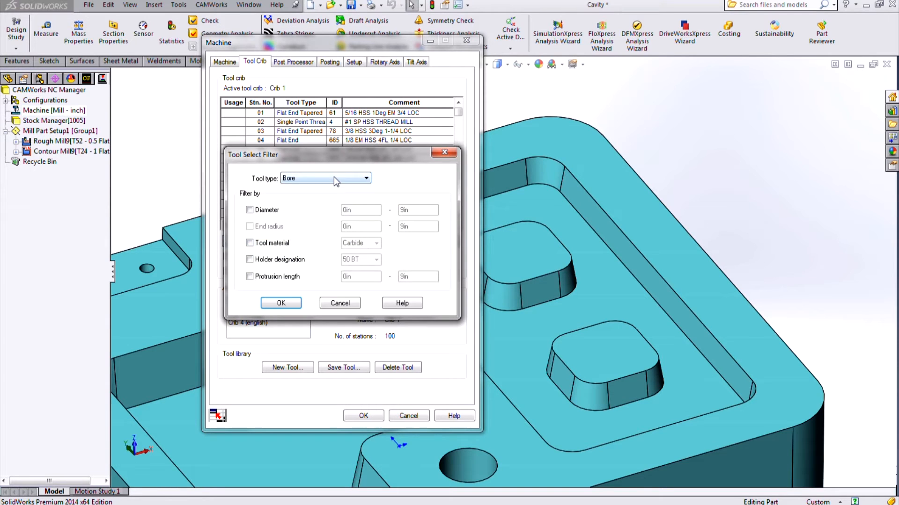
click(334, 179)
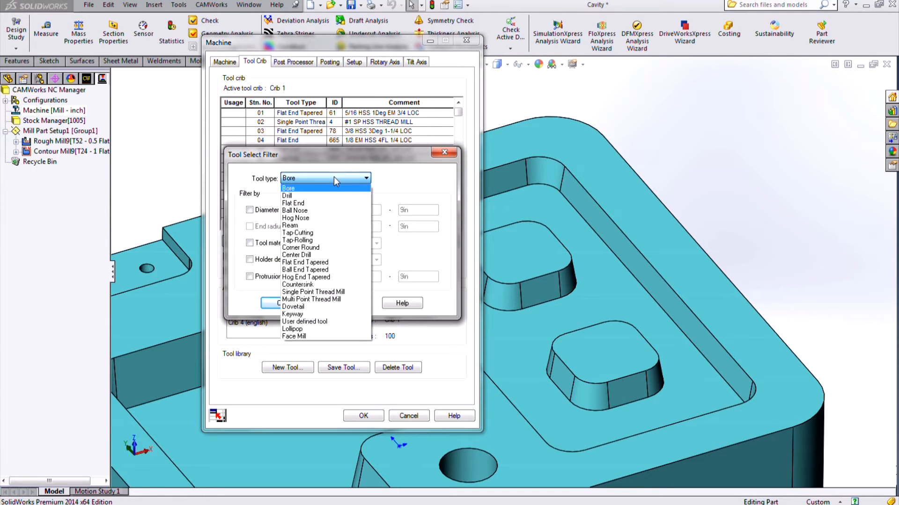
click(330, 264)
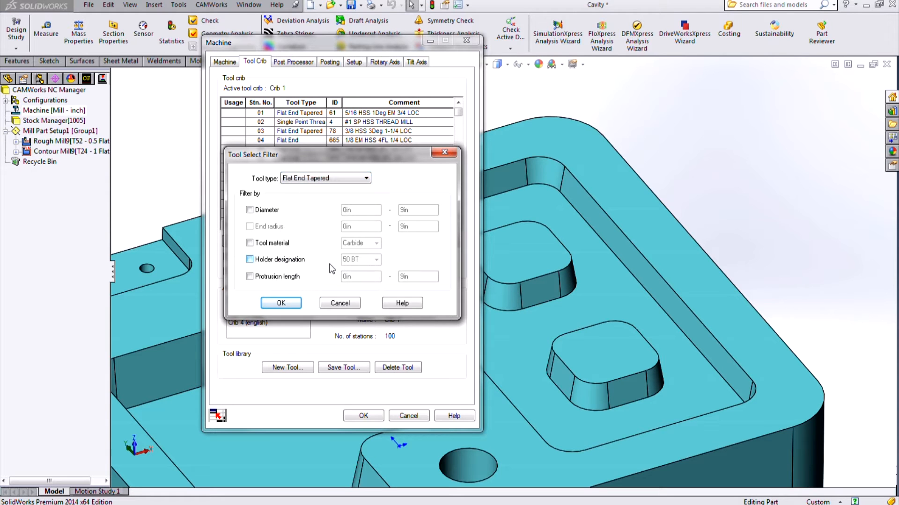
click(281, 303)
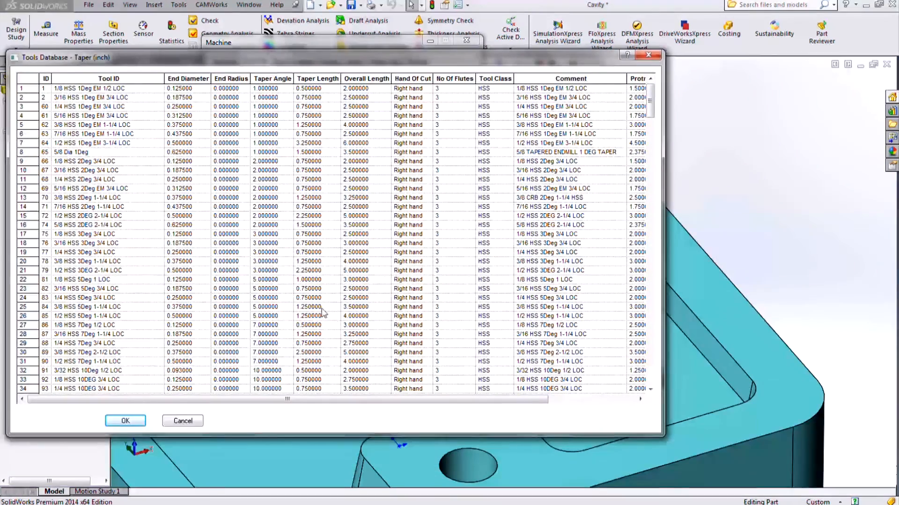
scroll(115, 254, down, 1)
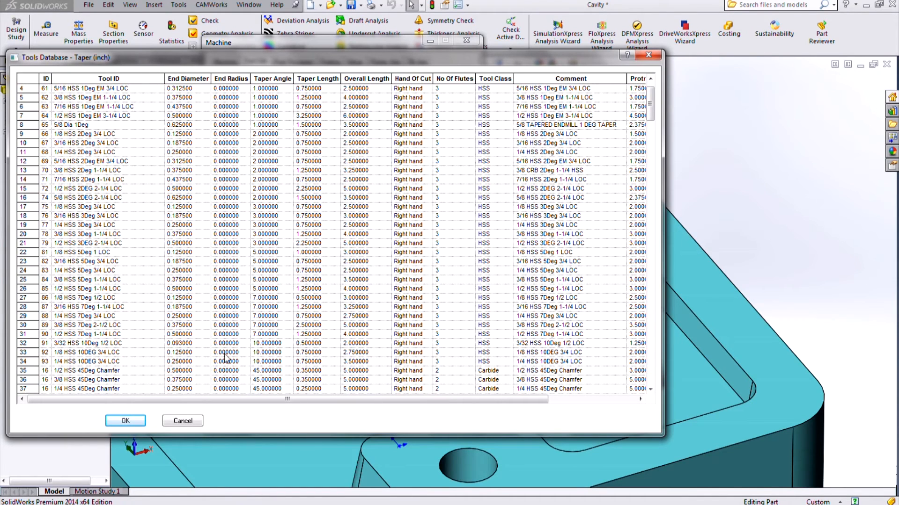
click(29, 364)
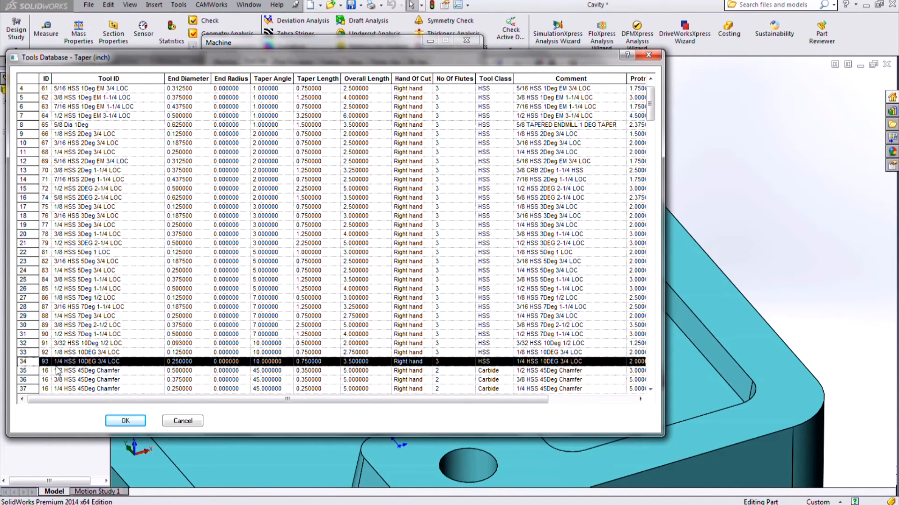
click(126, 421)
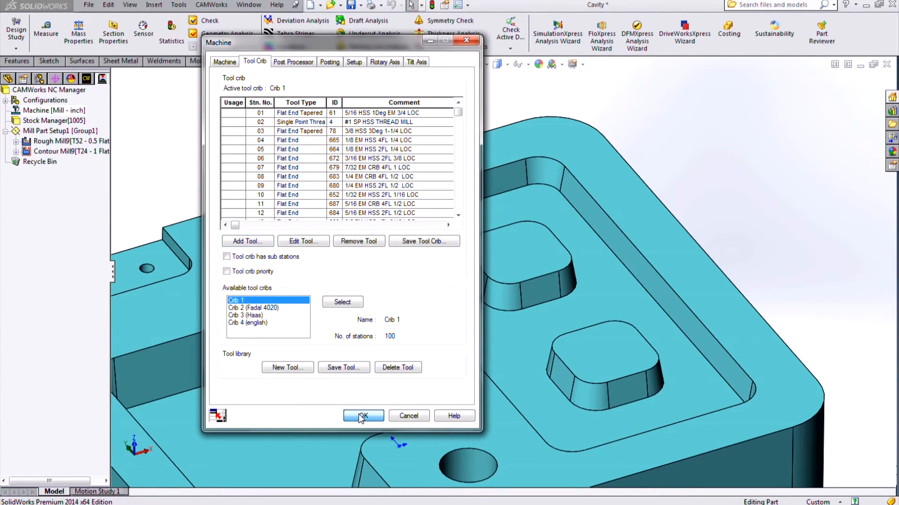
click(363, 416)
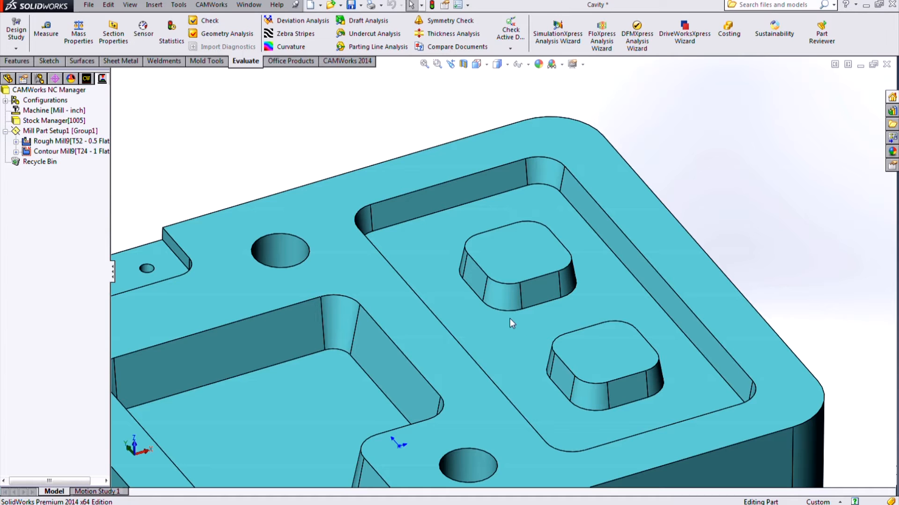
Start a new 2.5 axis pocket feature in Mill Part Setup1 from the rectangular pocket's floor edge loop, with the taper and fillet check off.
click(87, 78)
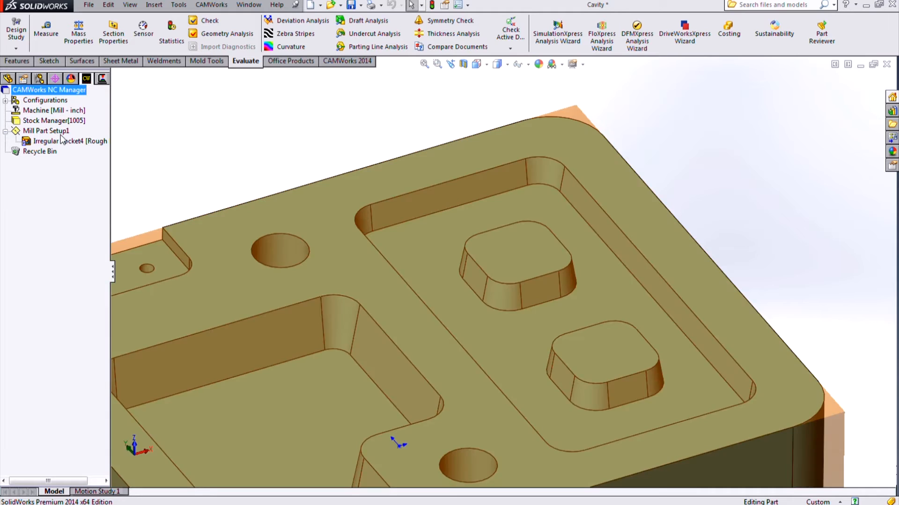
right_click(60, 132)
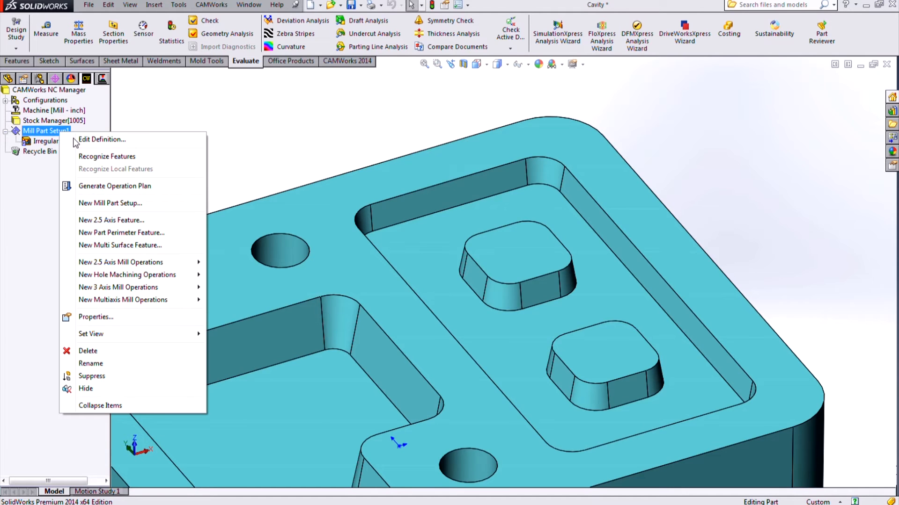
click(114, 221)
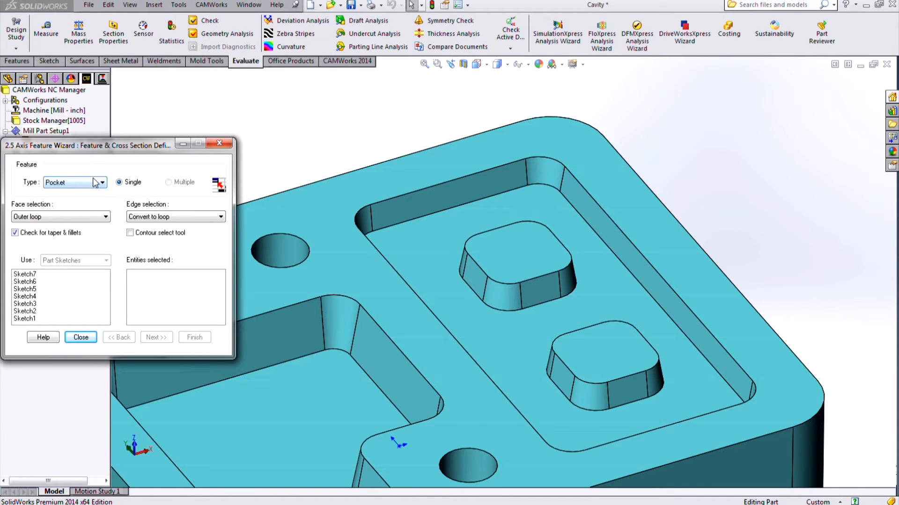
click(55, 238)
click(489, 198)
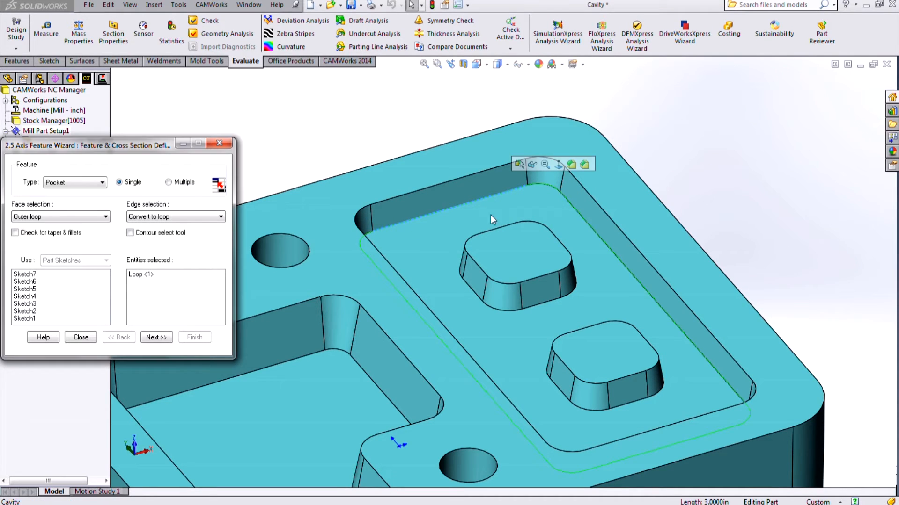
click(157, 337)
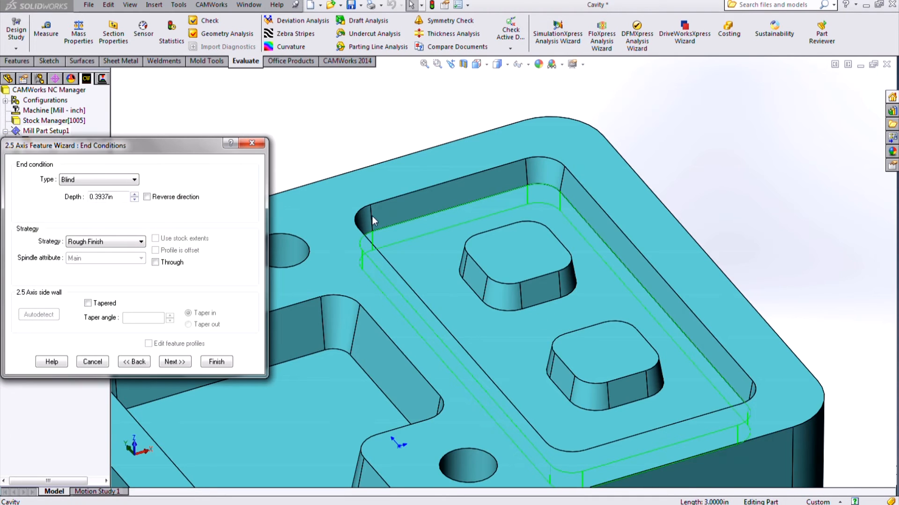
Set the pocket's end condition to Upto Face using the part's top face, and proceed to the island settings.
click(421, 171)
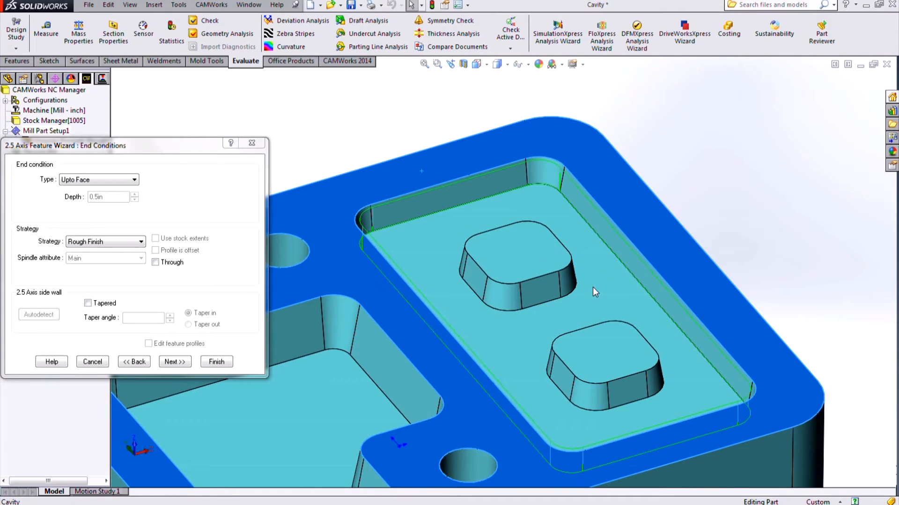
scroll(358, 224, down, 4)
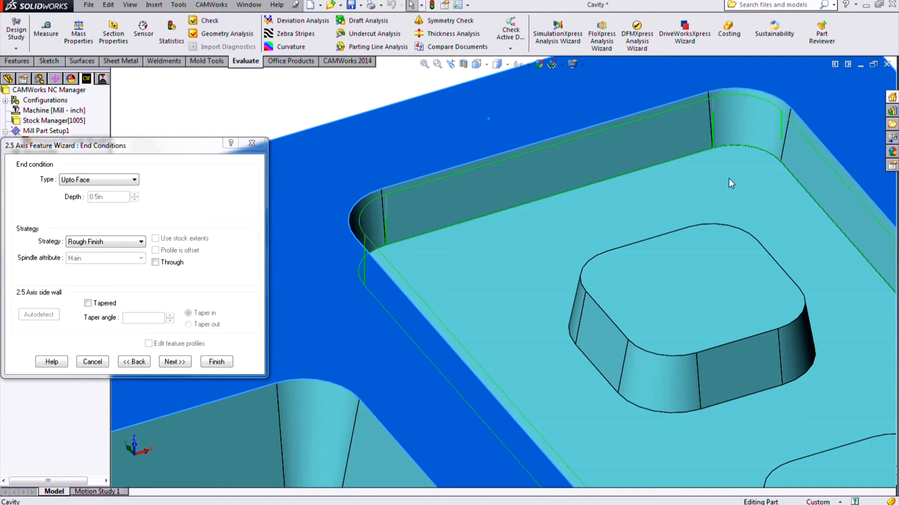
scroll(772, 234, up, 5)
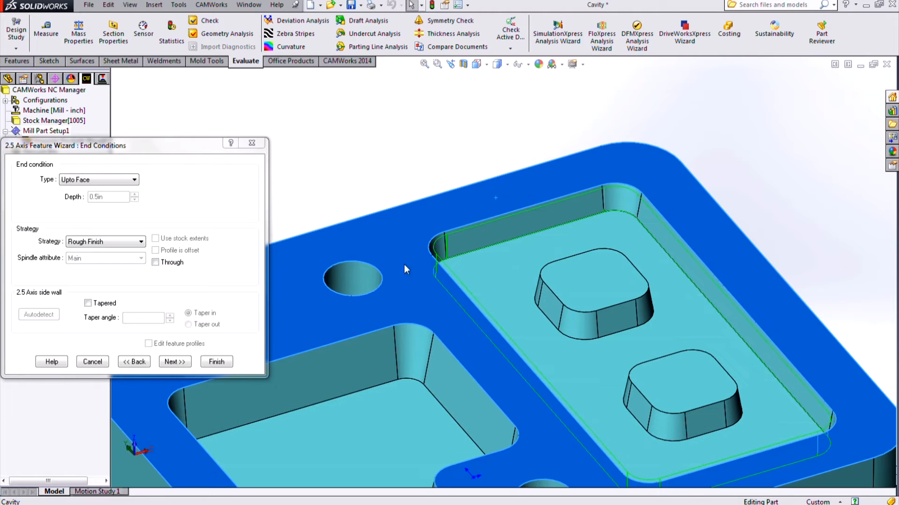
scroll(730, 374, up, 2)
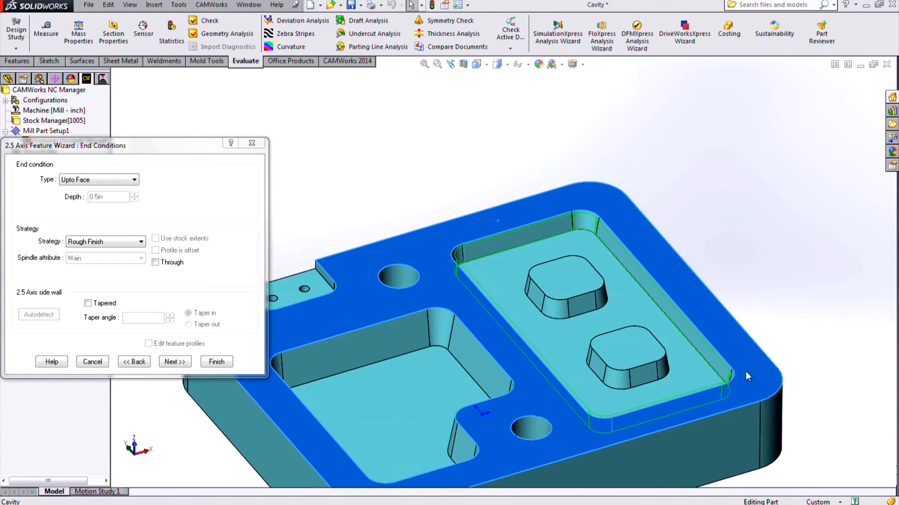
scroll(745, 371, down, 3)
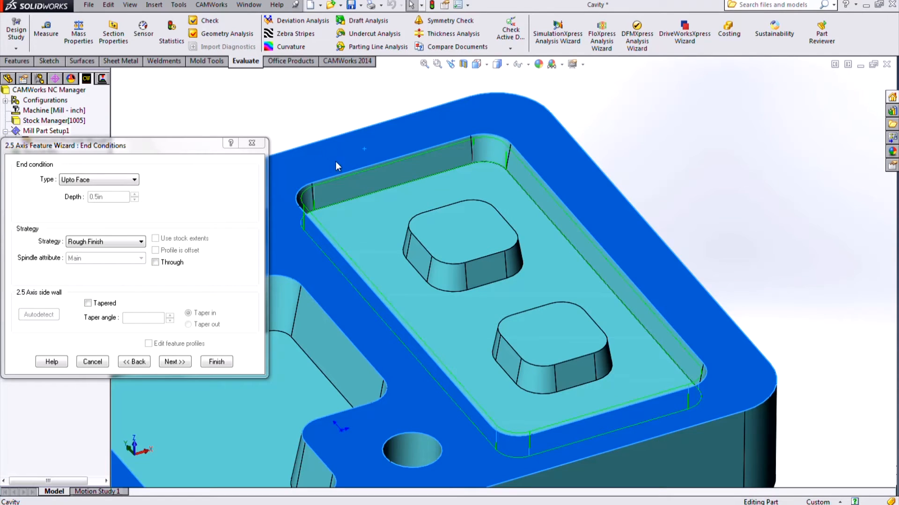
click(451, 279)
click(175, 362)
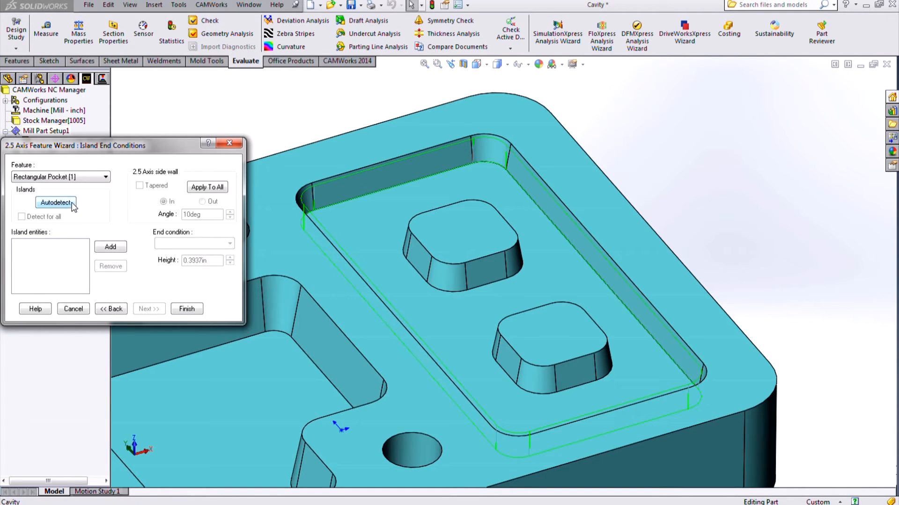
Add the base edge loops of both raised bosses as islands and finish the rectangular pocket feature.
click(116, 249)
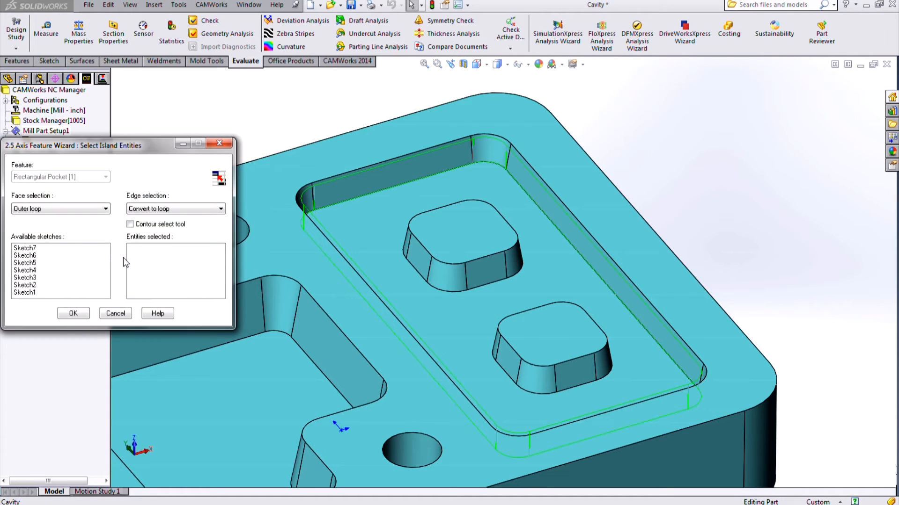
click(496, 282)
click(574, 387)
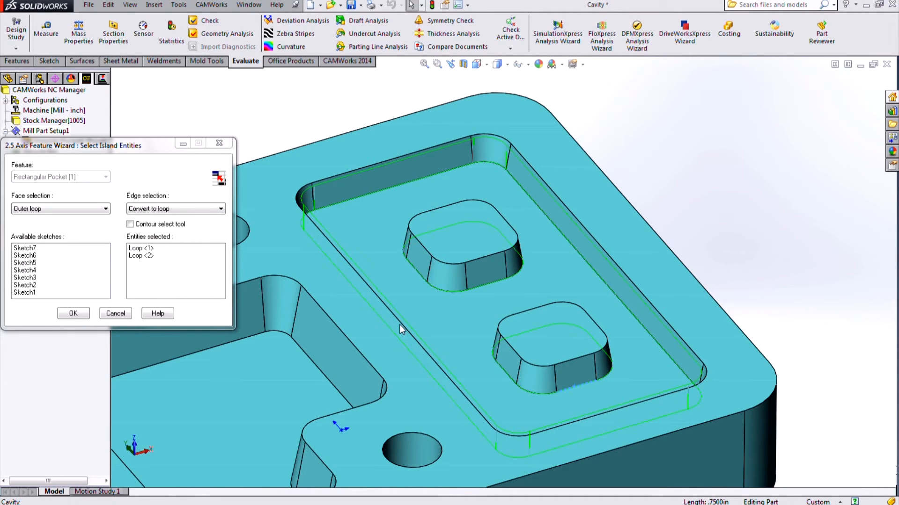
click(73, 313)
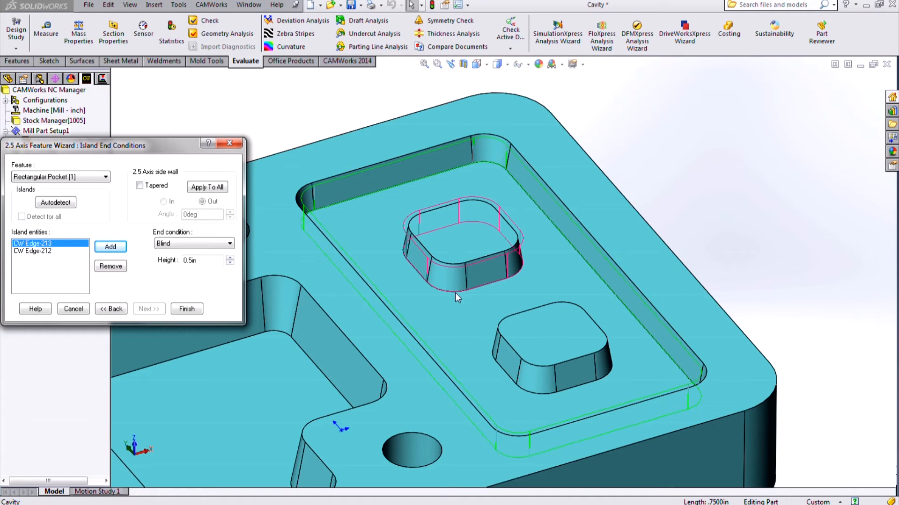
click(187, 309)
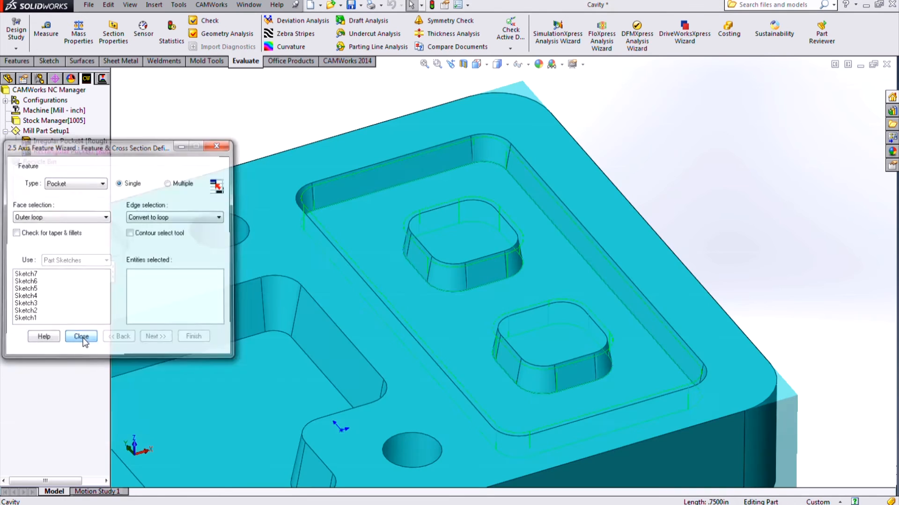
Close the feature wizard and generate an operation plan for the new rectangular pocket only.
click(82, 340)
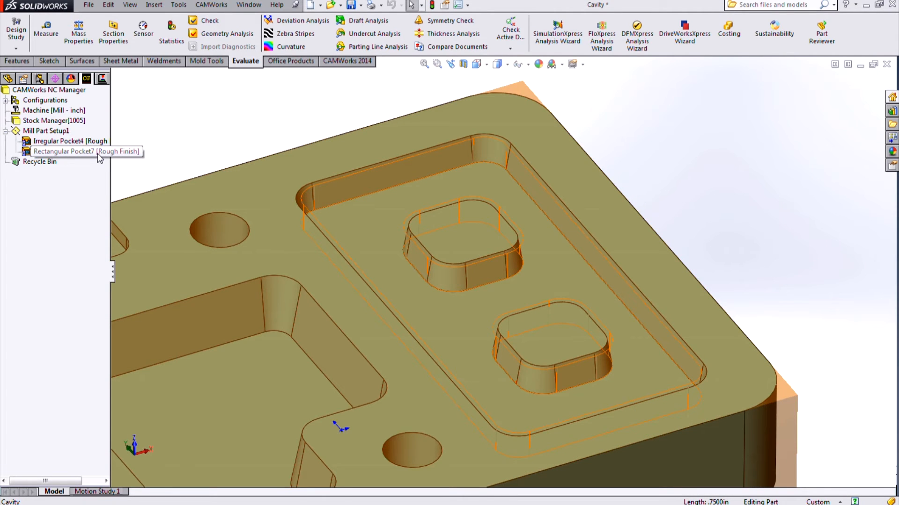
right_click(97, 154)
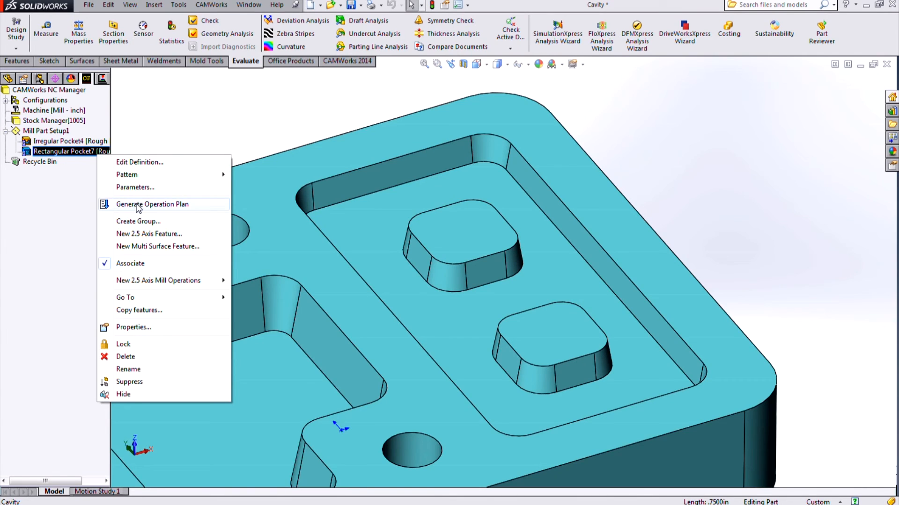
click(138, 206)
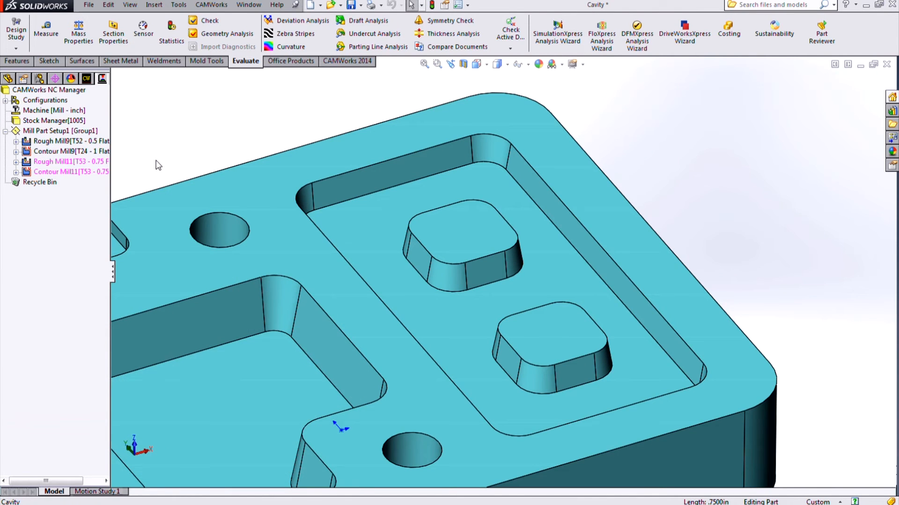
Assign the Flat End Tapered tool 1/4 HSS 10DEG 3/4 LOC at station 54 to the rectangular pocket's Rough Mill operation.
double_click(92, 163)
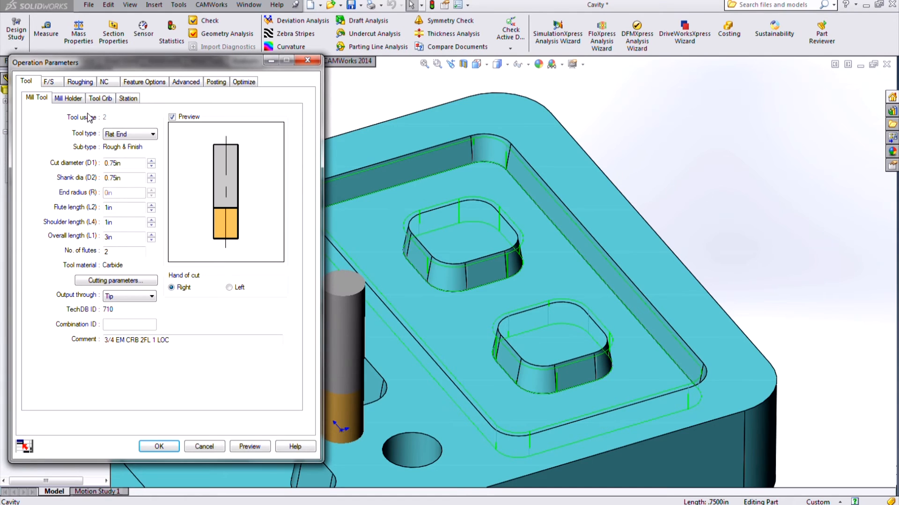
click(101, 98)
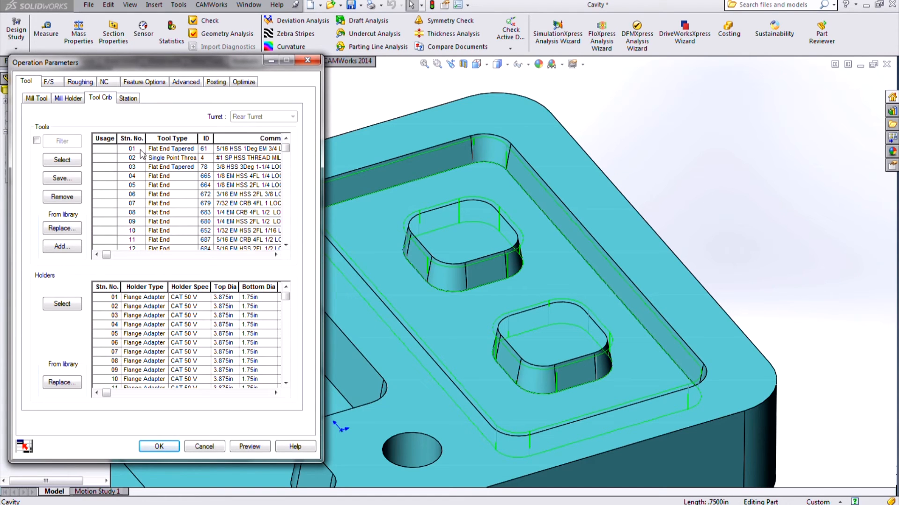
drag(285, 149, 291, 248)
click(107, 241)
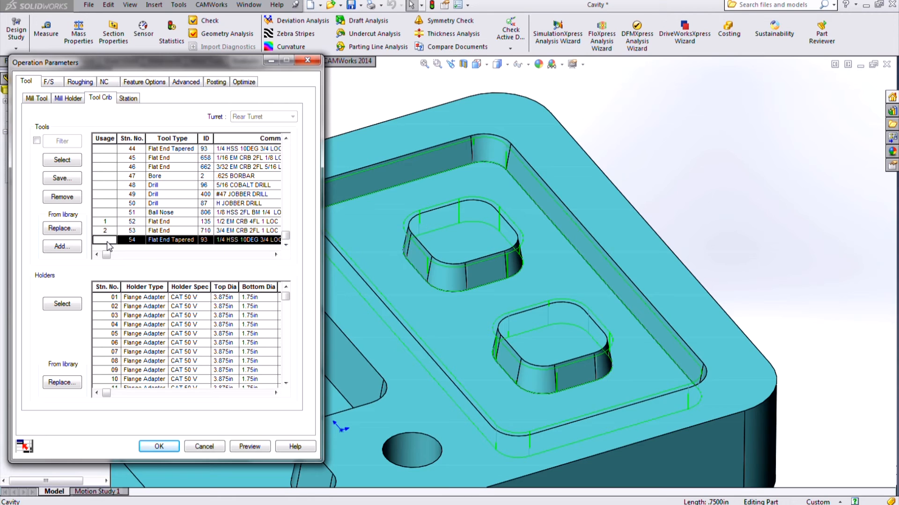
click(65, 161)
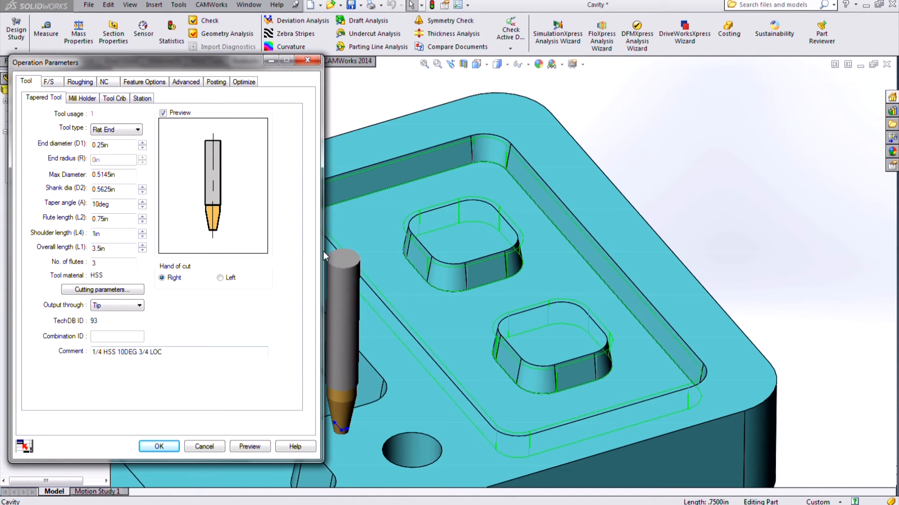
click(158, 447)
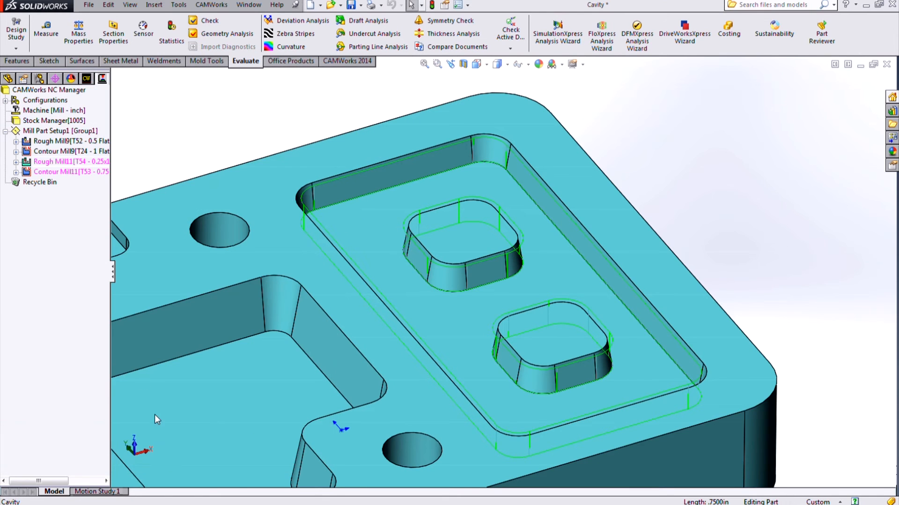
Replace the rectangular pocket's Contour Mill tool with the 1/4 HSS 10DEG 3/4 LOC tapered tool at station 54.
double_click(105, 172)
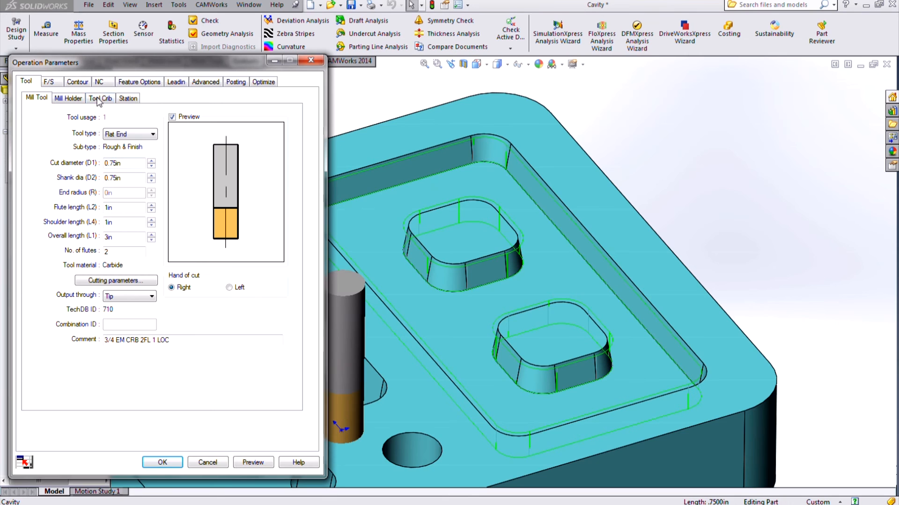
click(100, 99)
drag(286, 150, 285, 235)
click(117, 240)
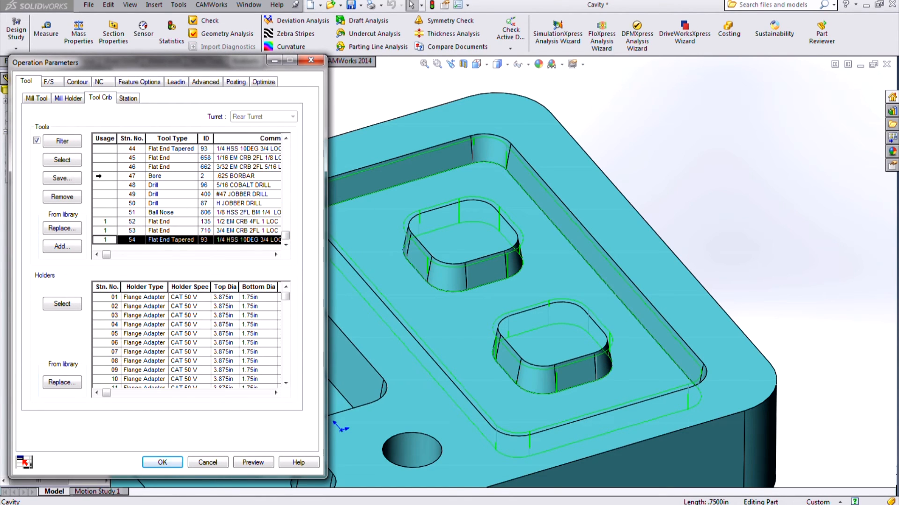
click(62, 160)
click(150, 464)
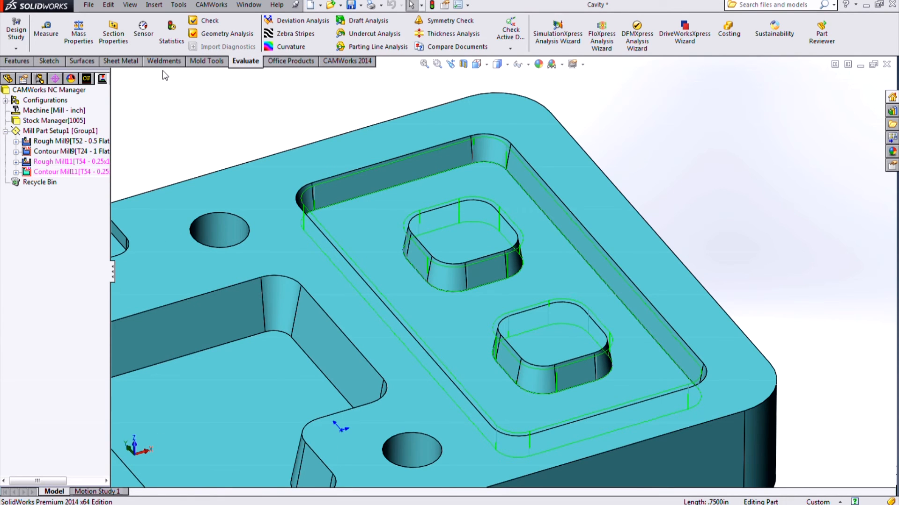
Generate the toolpaths for the rectangular pocket's roughing and contour operations.
click(349, 61)
click(94, 34)
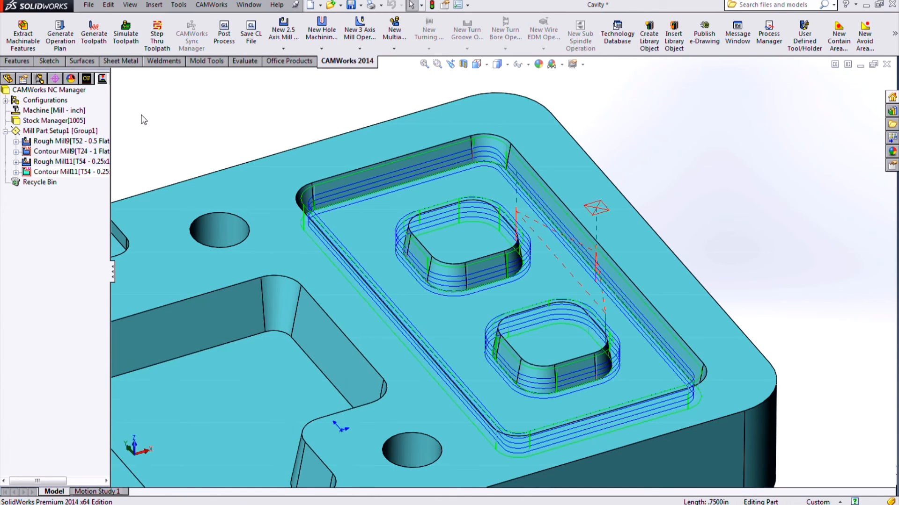
View the part edge-on and compare the depth passes of the rectangular pocket's toolpaths with the irregular pocket's Contour Mill toolpath.
key(space)
click(556, 450)
scroll(597, 240, down, 2)
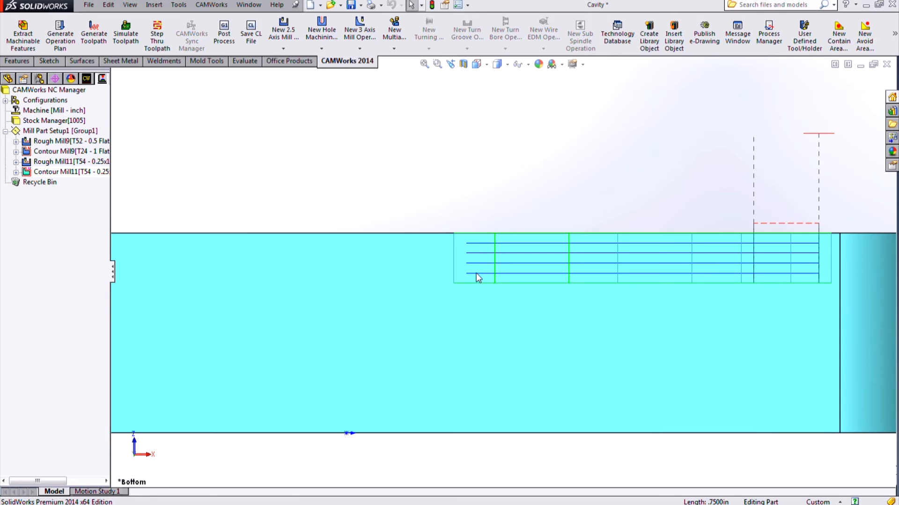
scroll(476, 276, up, 4)
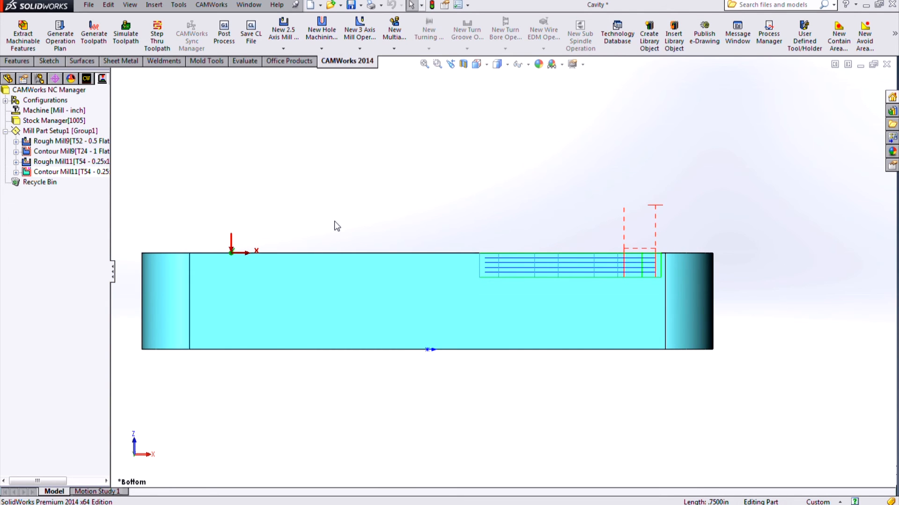
mouse_move(104, 149)
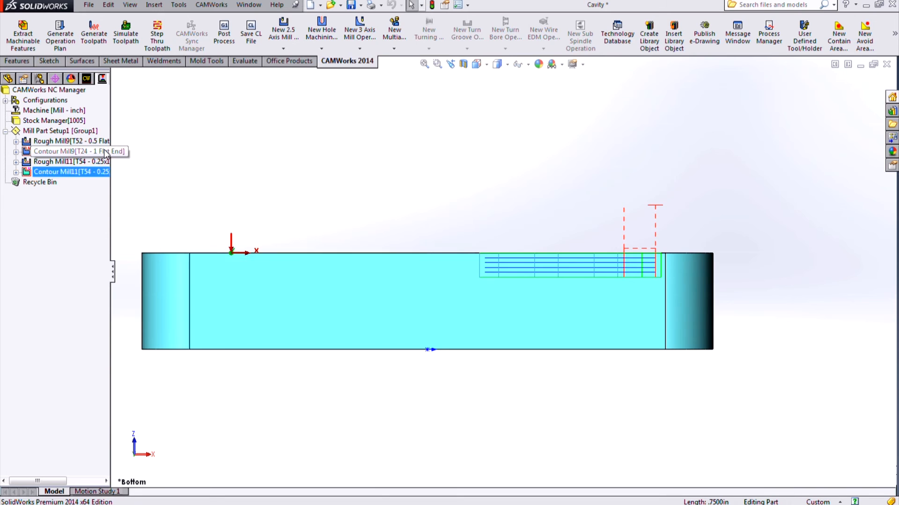
click(103, 150)
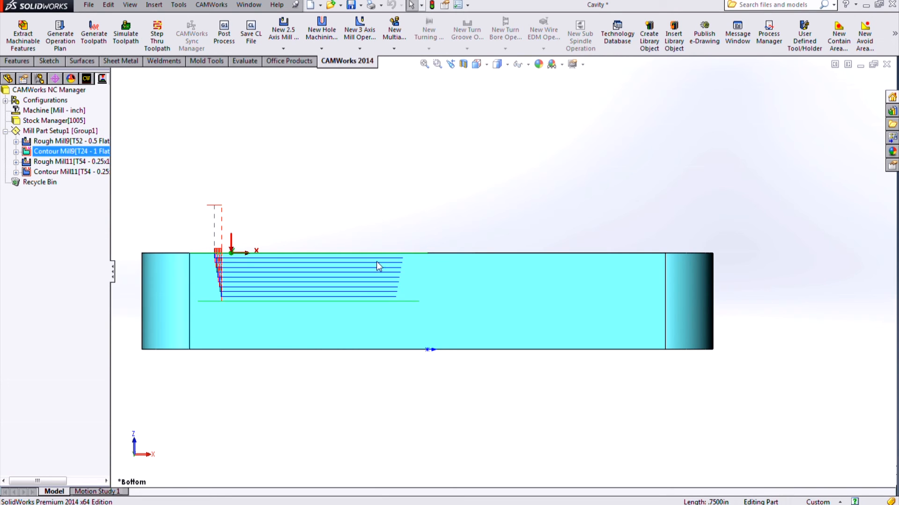
click(74, 161)
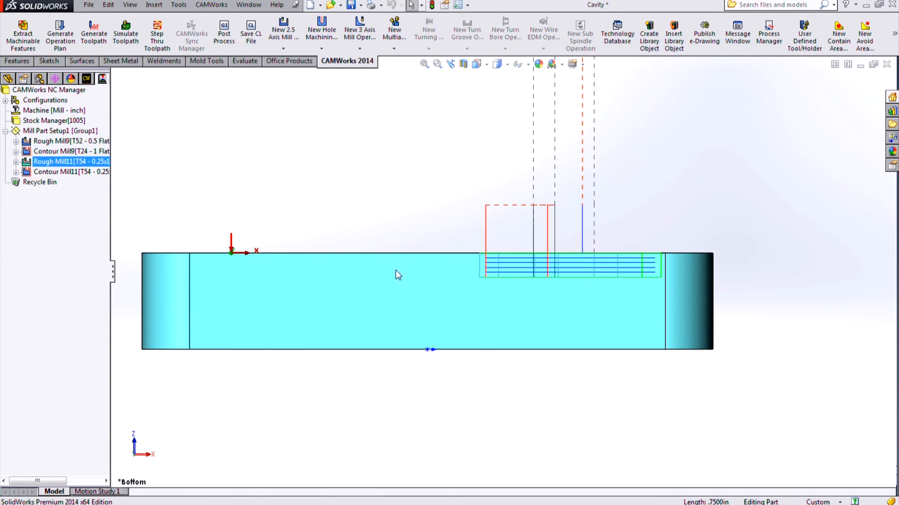
Simulate all toolpaths to the end, compare the machined stock with the design part, and close the simulation.
middle_drag(415, 202, 423, 258)
click(126, 33)
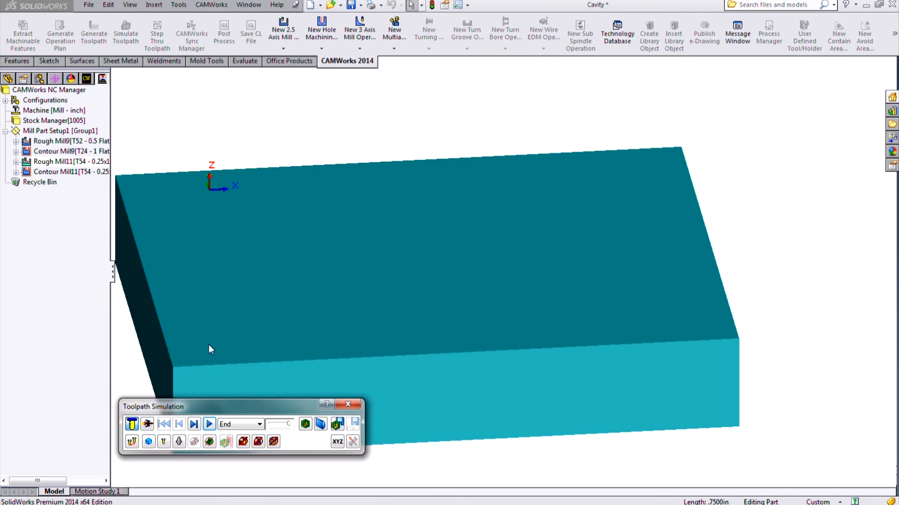
click(211, 424)
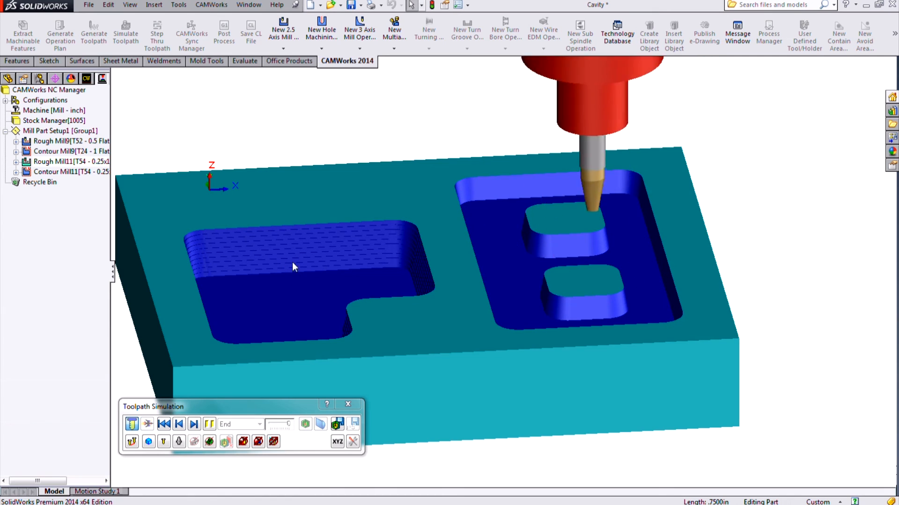
middle_drag(498, 259, 511, 281)
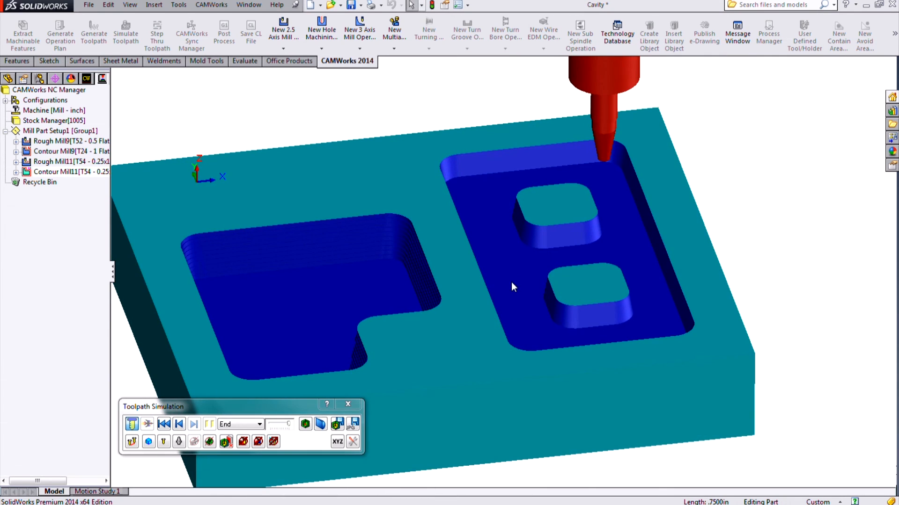
click(305, 425)
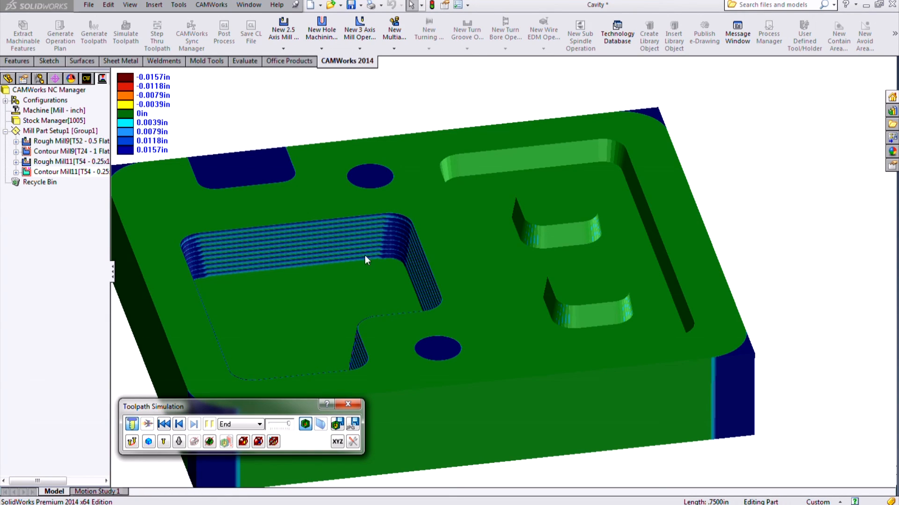
click(352, 405)
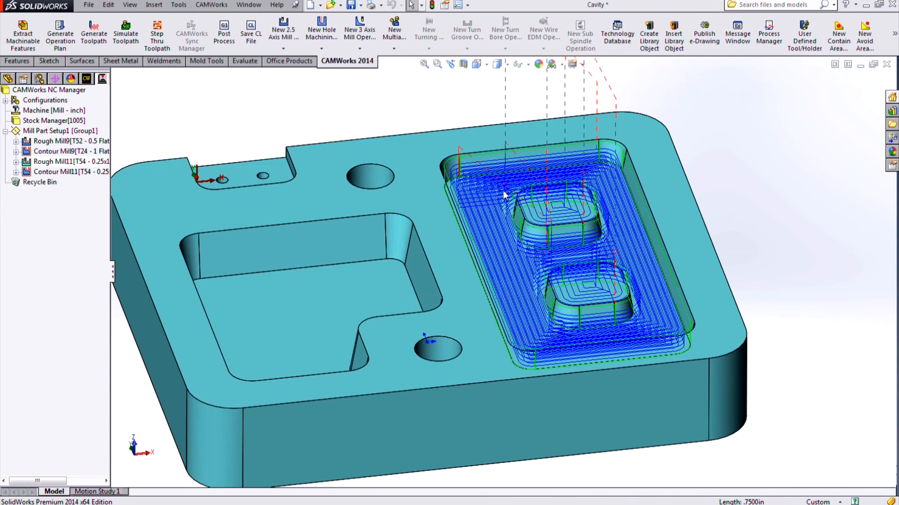